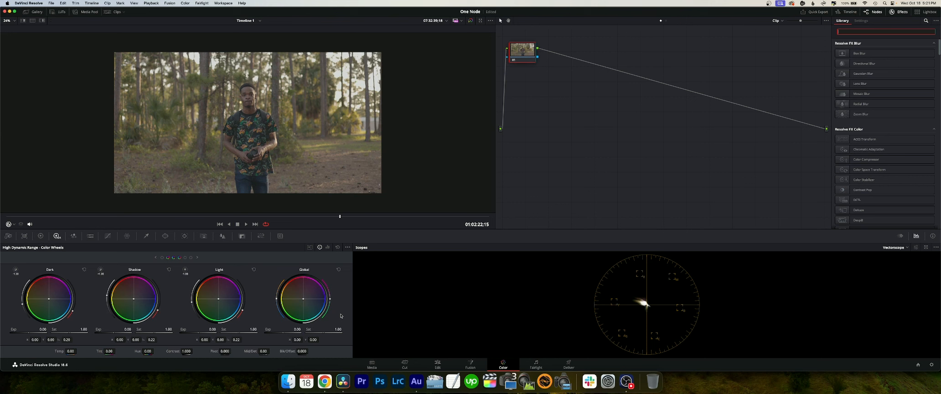
- Switch the scopes display from the vectorscope to the waveform
click(907, 247)
click(902, 264)
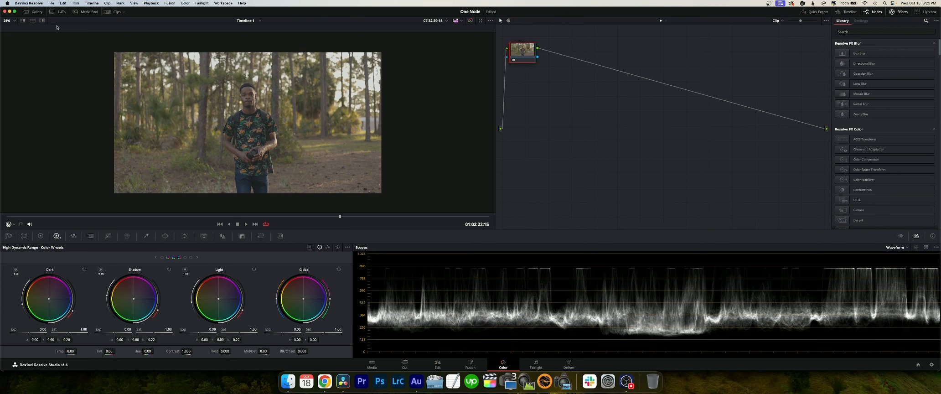
- Look up the application's preferences
click(52, 3)
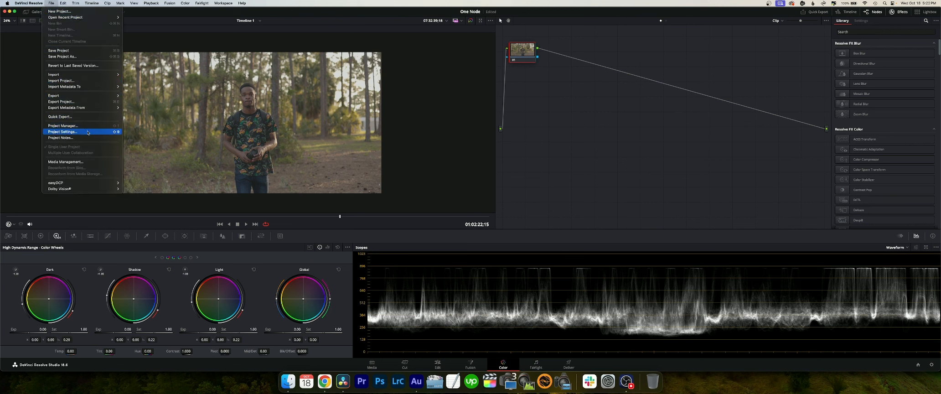
mouse_move(28, 3)
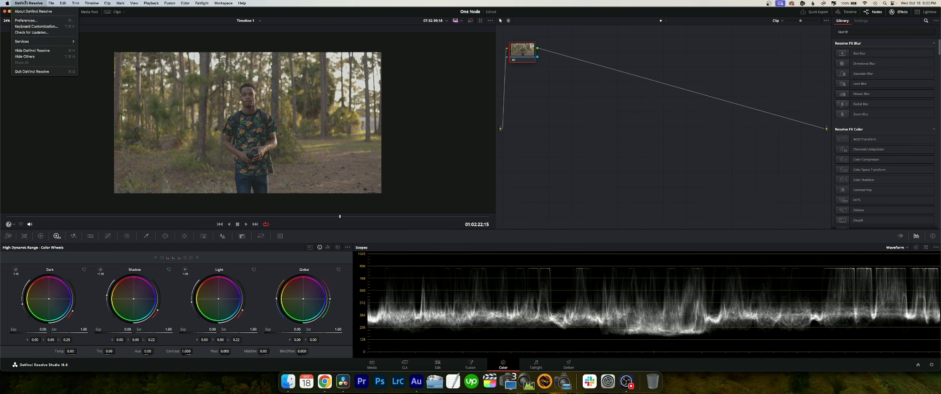
click(40, 21)
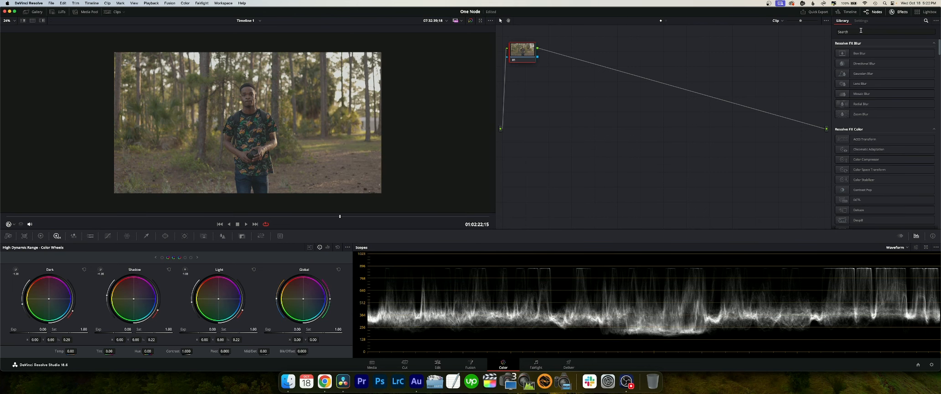
- Search the effects library for "deha" and apply Dehancer Pro to node 01
click(861, 30)
text(deh)
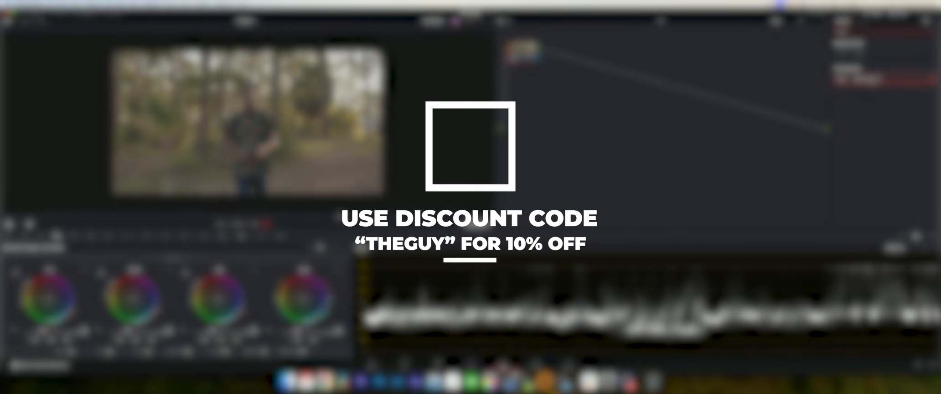
drag(861, 79, 525, 50)
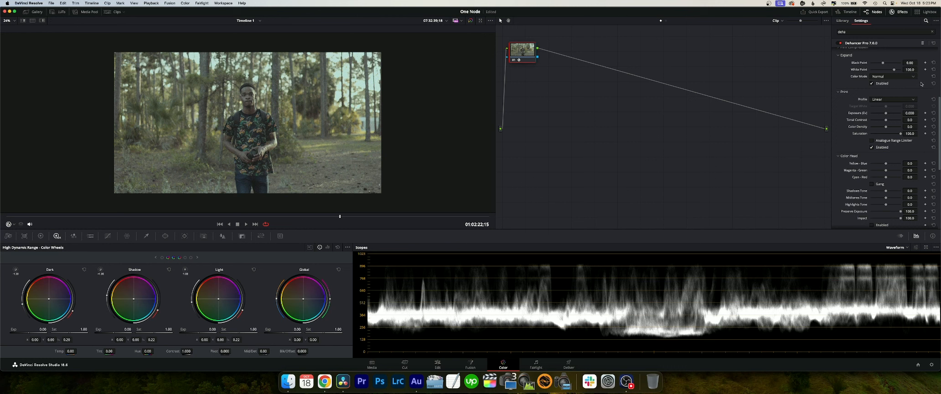
- Collapse all Dehancer Pro setting groups and disable its Film Grain effect
scroll(921, 84, up, 5)
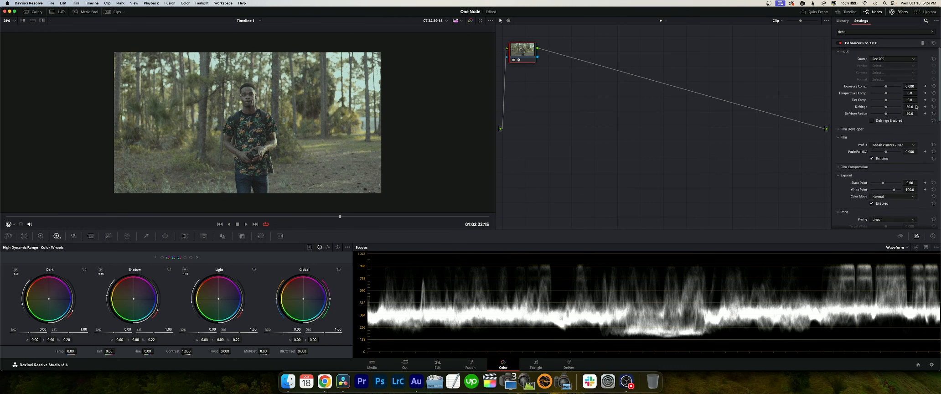
scroll(916, 107, up, 1)
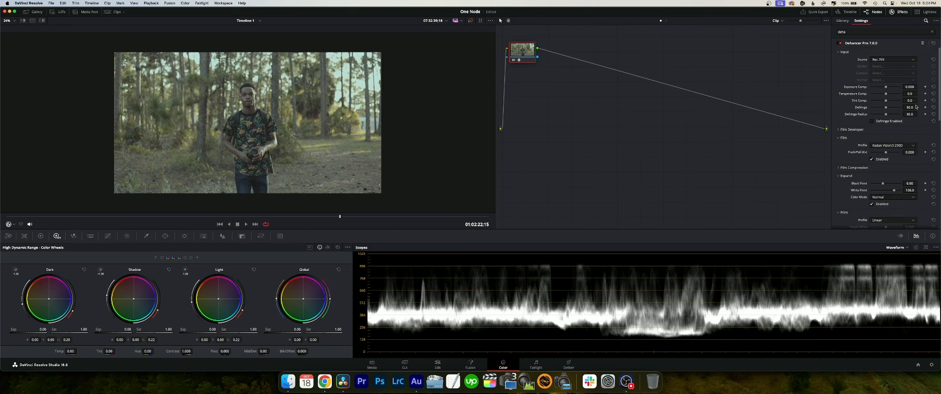
click(842, 53)
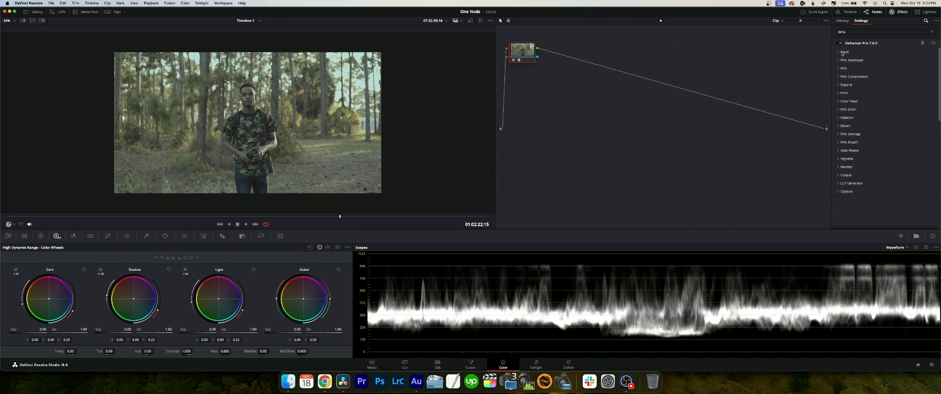
click(839, 110)
click(872, 124)
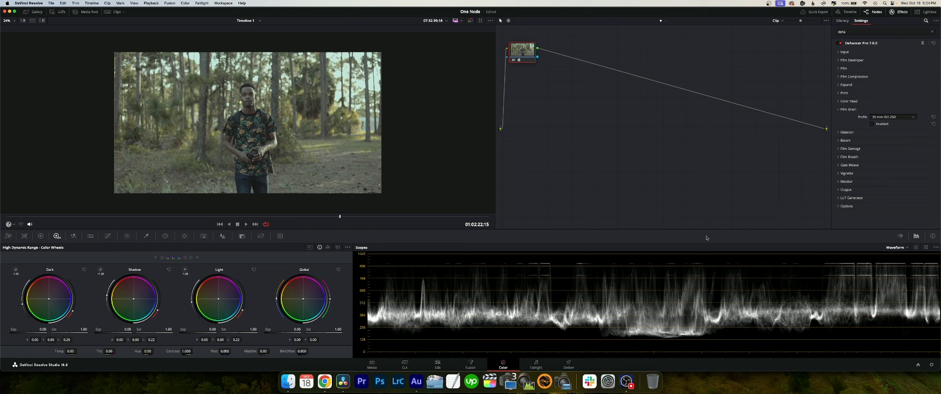
- Set Dehancer's input source to Choose Camera, with Canon as vendor, the camera model, and Log 3 Cinema Gamut as format
click(839, 52)
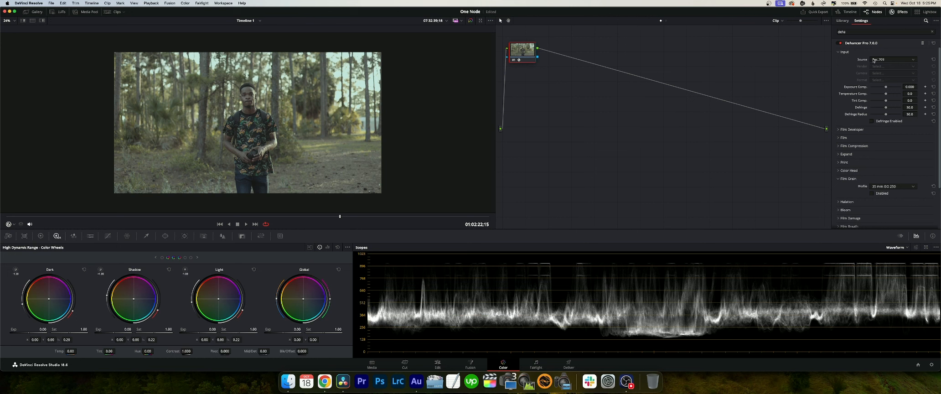
click(874, 61)
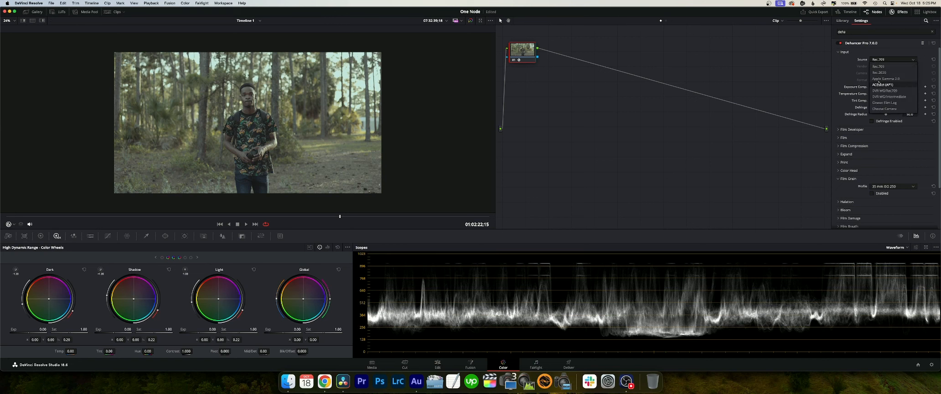
click(890, 110)
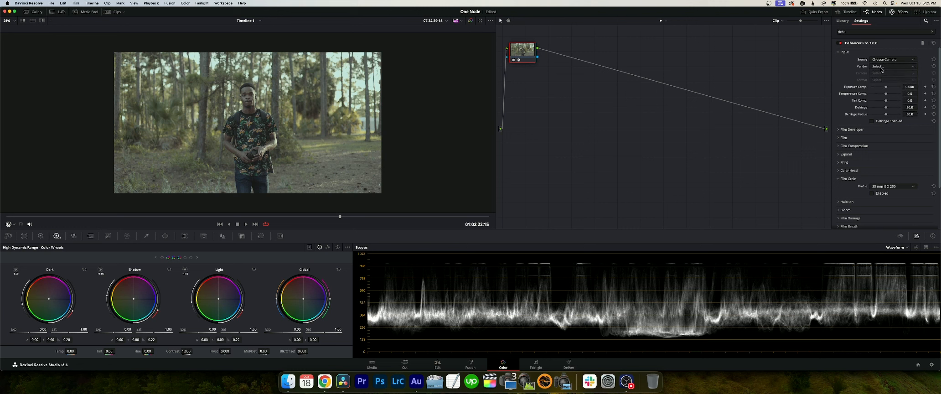
click(882, 66)
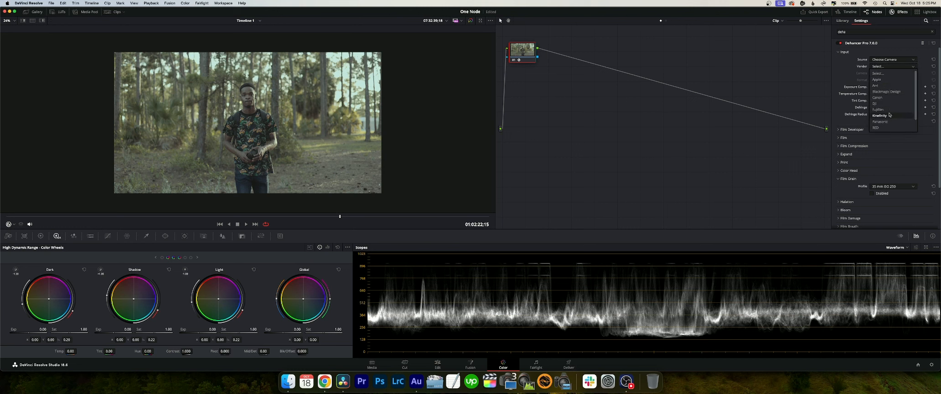
click(877, 97)
click(882, 74)
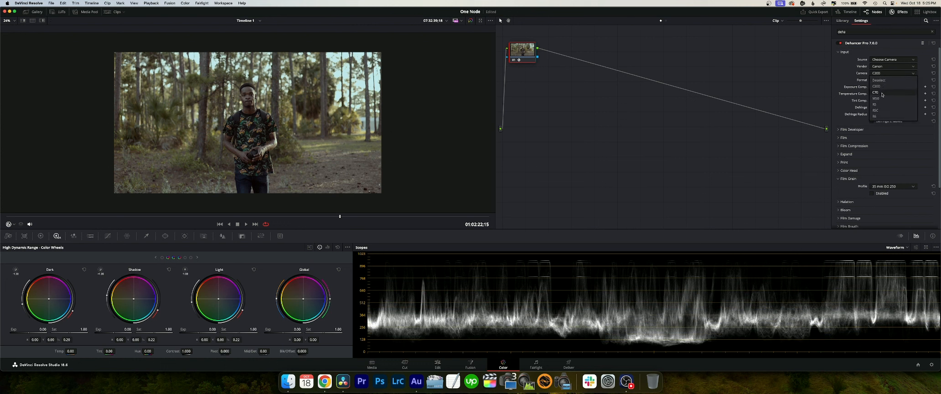
click(885, 86)
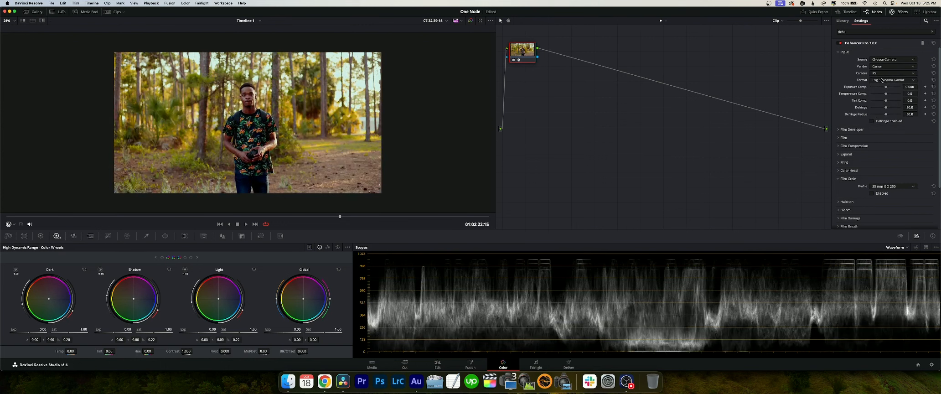
click(883, 80)
click(845, 78)
- Set the Film profile to Kodak Vision3 200T, keep it enabled, and collapse the Film group
click(852, 138)
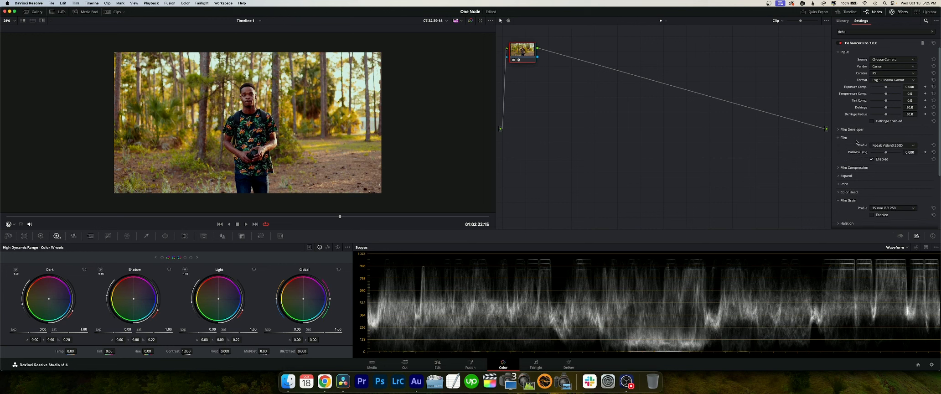
click(872, 159)
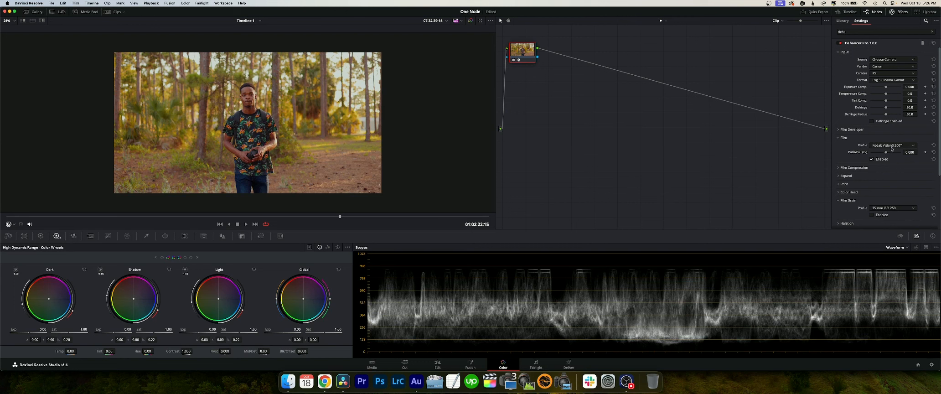
click(844, 138)
- In Dehancer's Expand settings, lower the white point to about 85.3 and the black point to about -1.65
click(855, 146)
click(861, 191)
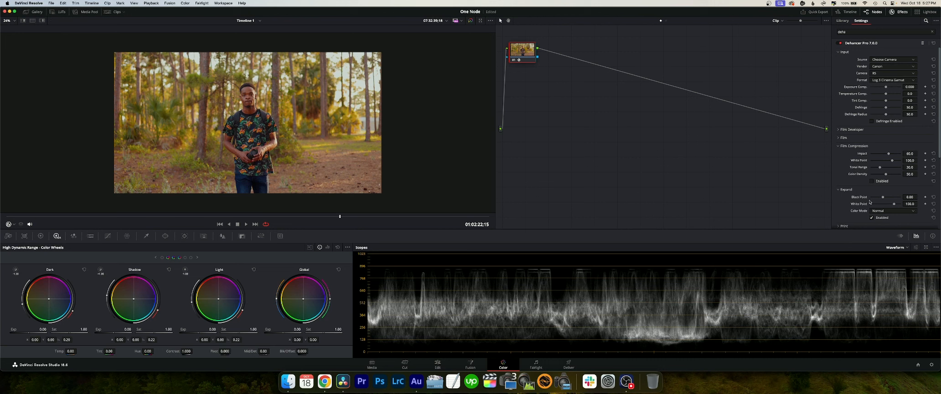
scroll(870, 202, down, 1)
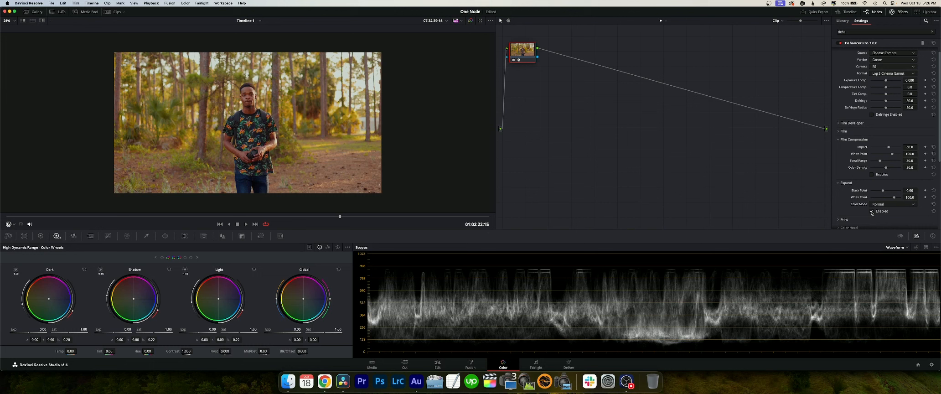
drag(895, 198, 889, 200)
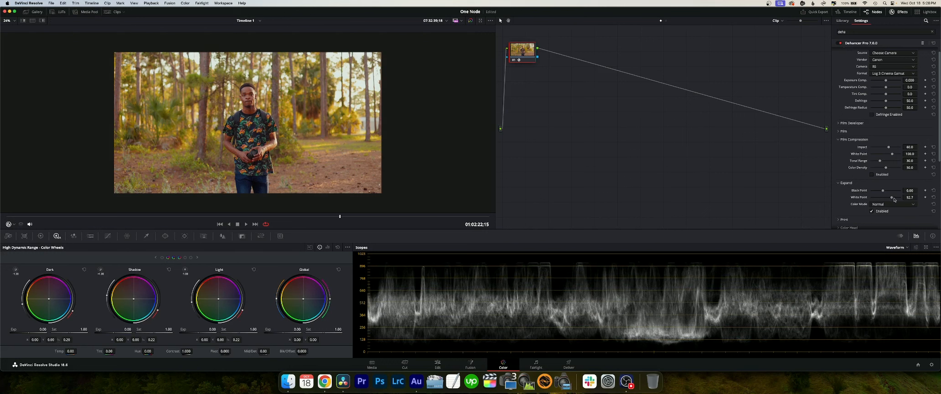
drag(893, 199, 889, 199)
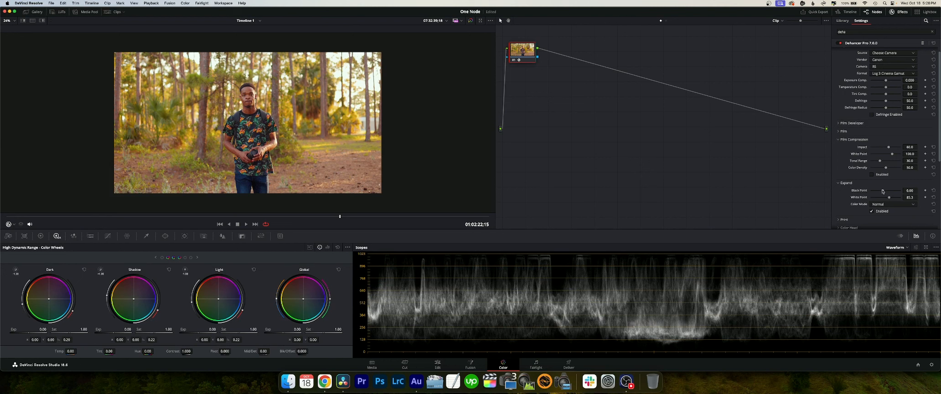
drag(883, 191, 883, 192)
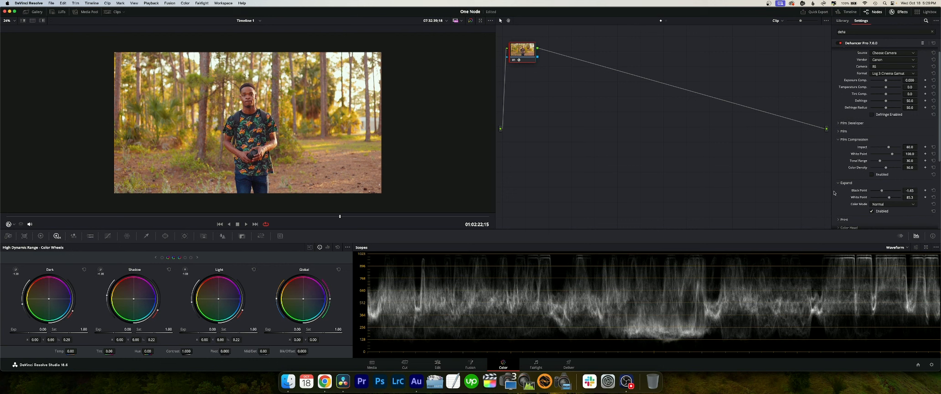
- Switch the scopes display from the waveform to the vectorscope
scroll(834, 193, down, 3)
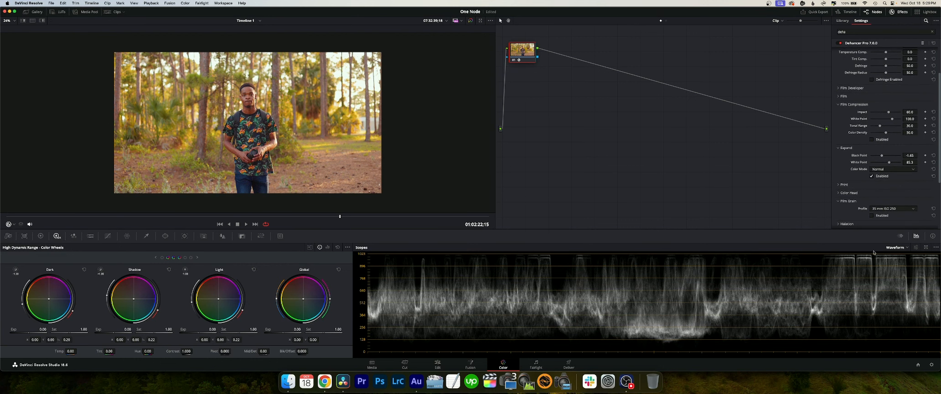
click(893, 247)
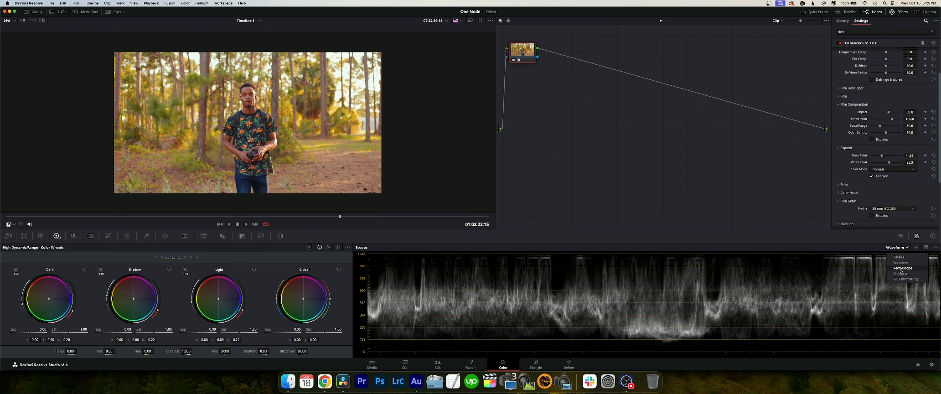
click(901, 269)
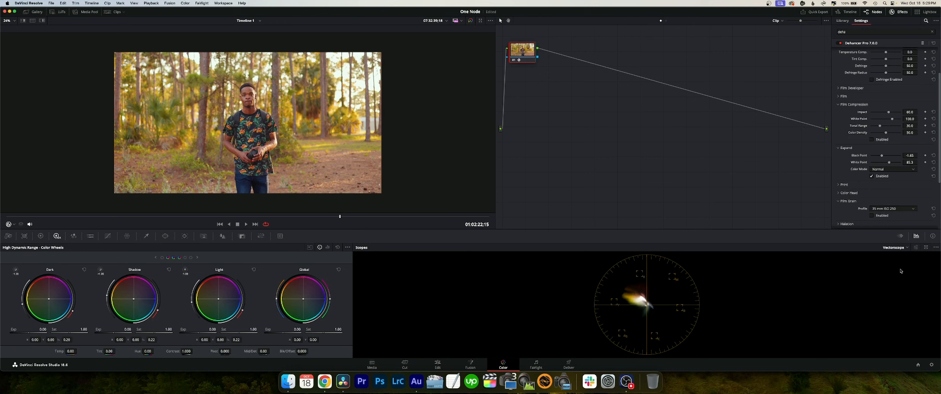
- Set Dehancer's Print profile to Kodak Endura Glossy Paper
click(846, 184)
scroll(850, 184, down, 2)
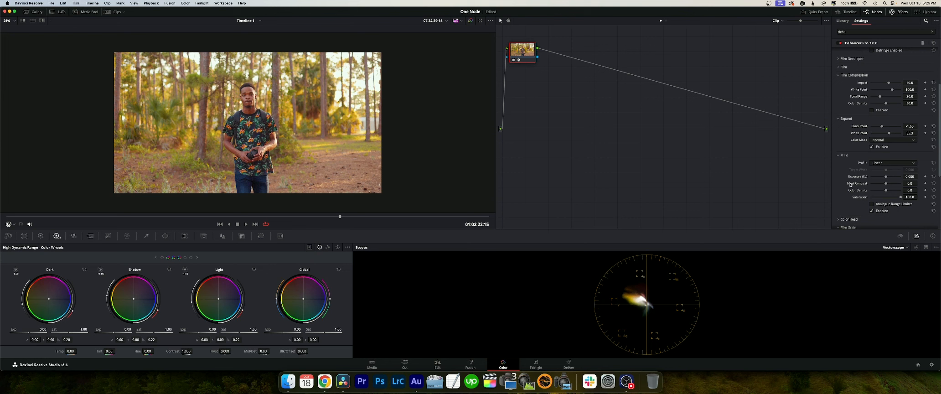
click(876, 164)
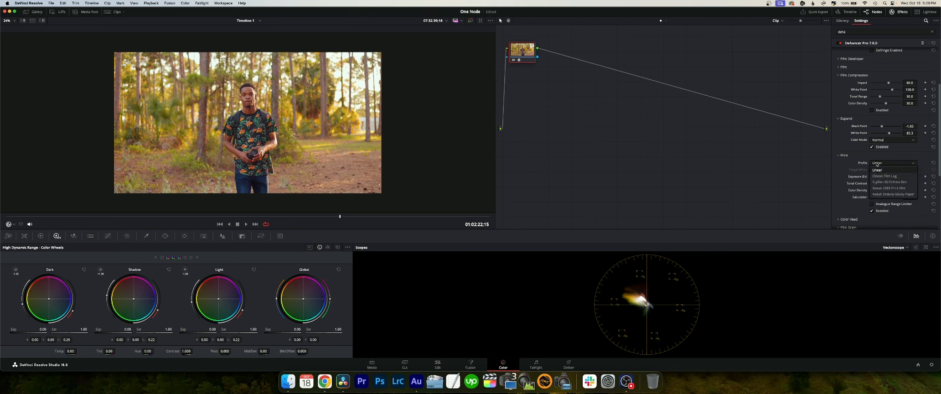
click(886, 194)
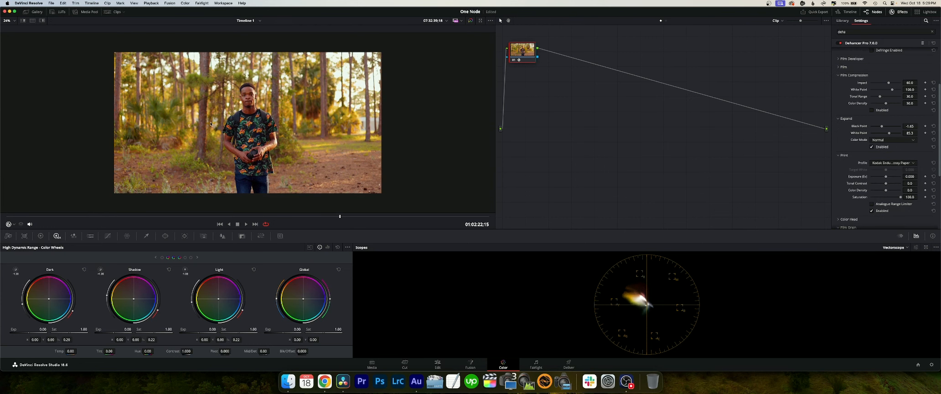
- Check the print look in the enlarged viewer, turn on the Analogue Range Limiter, and expand Color Head with it enabled
key(alt+f)
scroll(315, 149, up, 11)
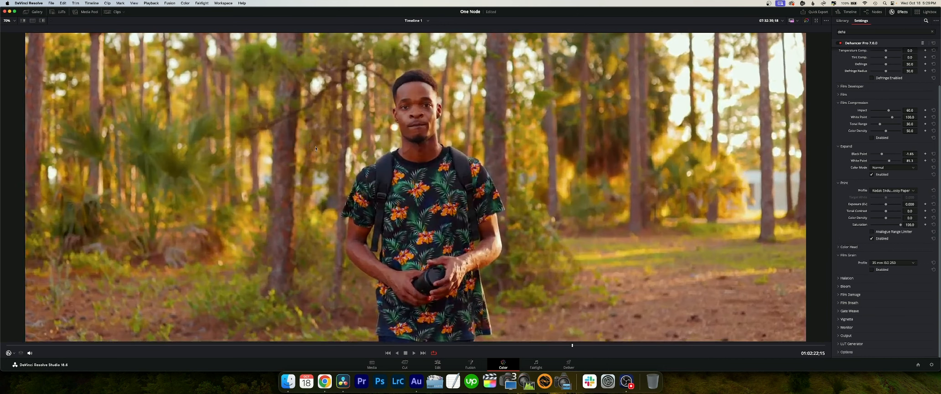
scroll(315, 149, down, 3)
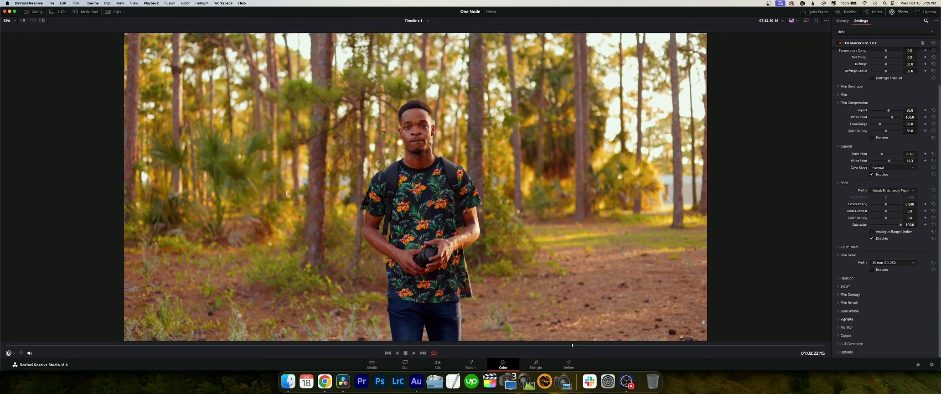
scroll(429, 143, down, 2)
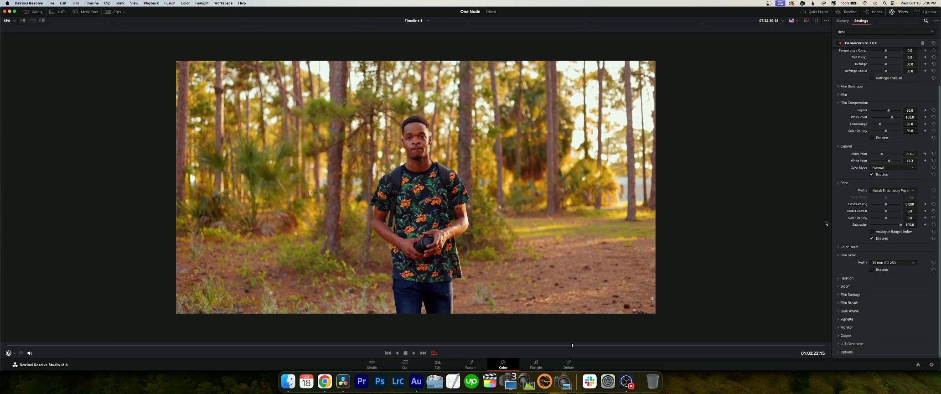
click(872, 232)
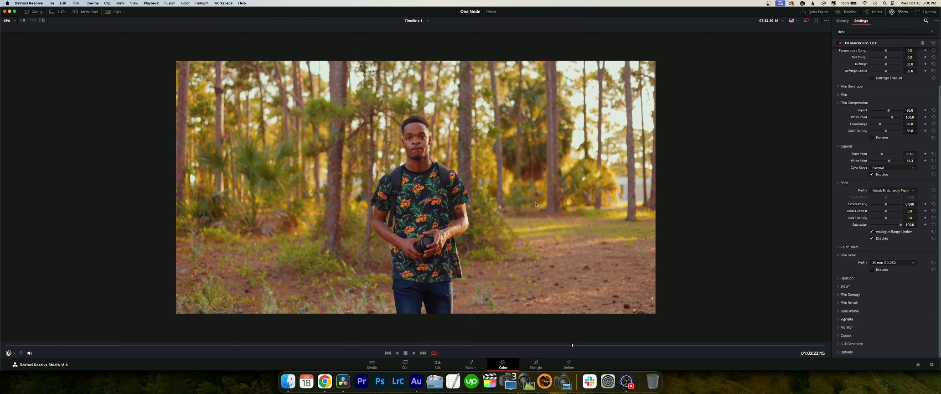
click(872, 231)
click(870, 248)
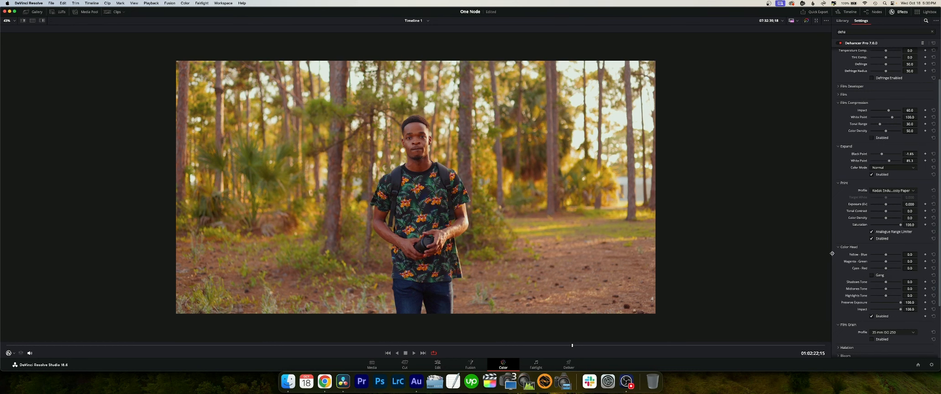
key(alt+f)
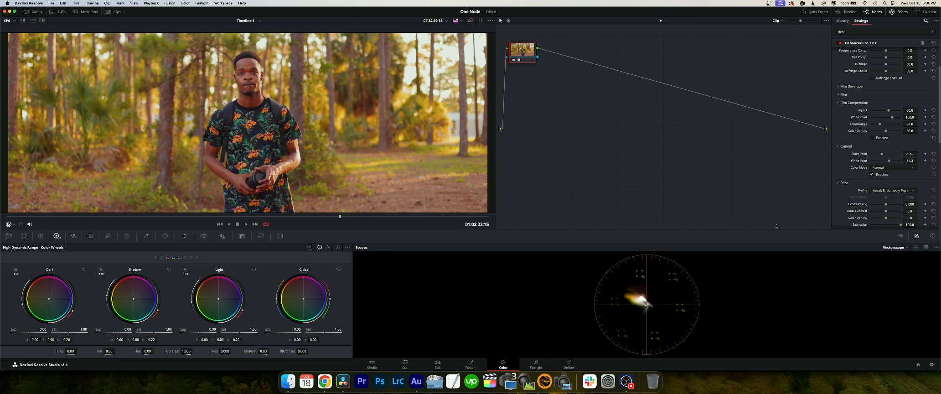
- In Dehancer's Color Head, shift Yellow-Blue to about -1.4 and Cyan-Red to about -0.4, viewing the whole frame
scroll(845, 190, down, 3)
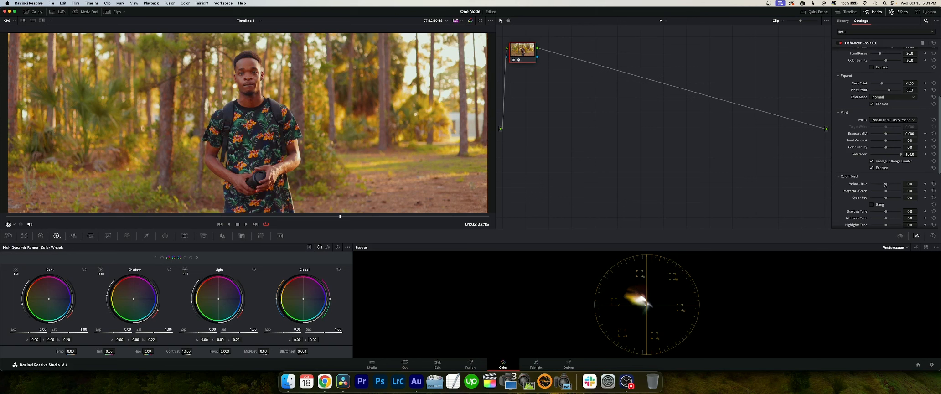
drag(886, 185, 886, 185)
key(shift+z)
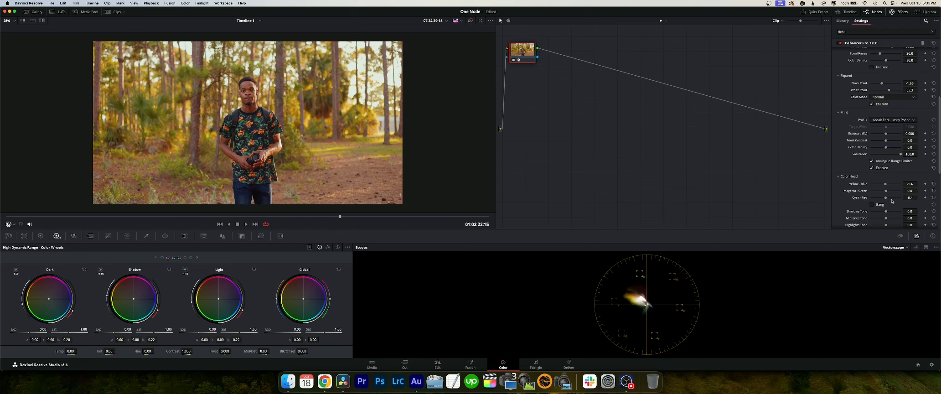
- Lower the Color Head Shadows Tone to about -33, raise Midtones and Highlights Tone slightly, and collapse the Print and Color Head sections
scroll(892, 200, down, 3)
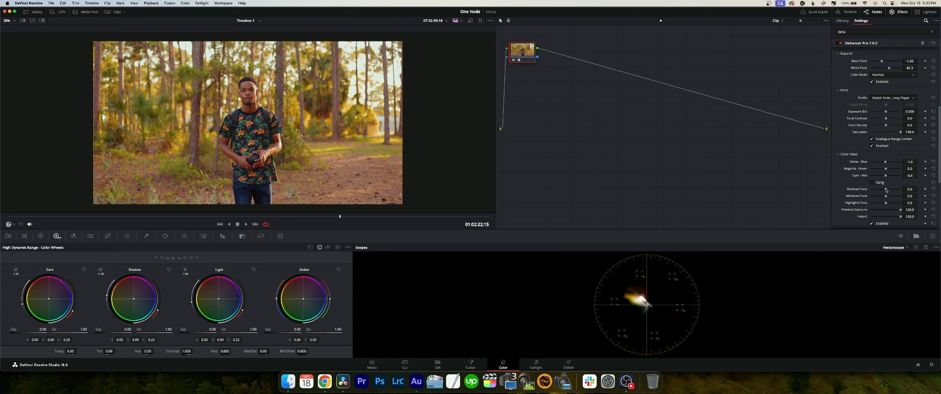
drag(887, 190, 882, 191)
click(838, 91)
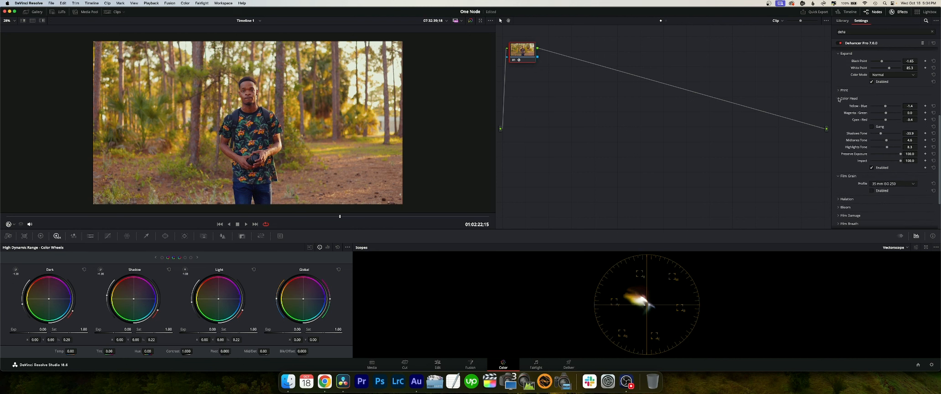
click(839, 99)
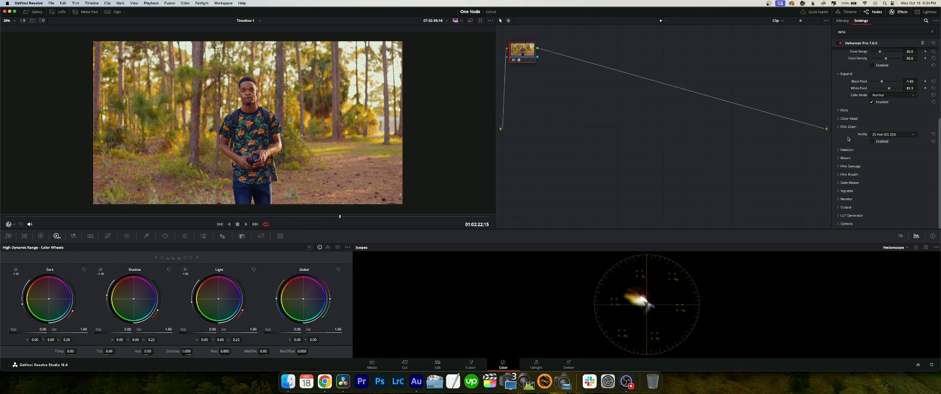
- Enable Film Grain, try its 8 mm ISO 500 profile, and inspect the grain in the enlarged viewer
click(889, 135)
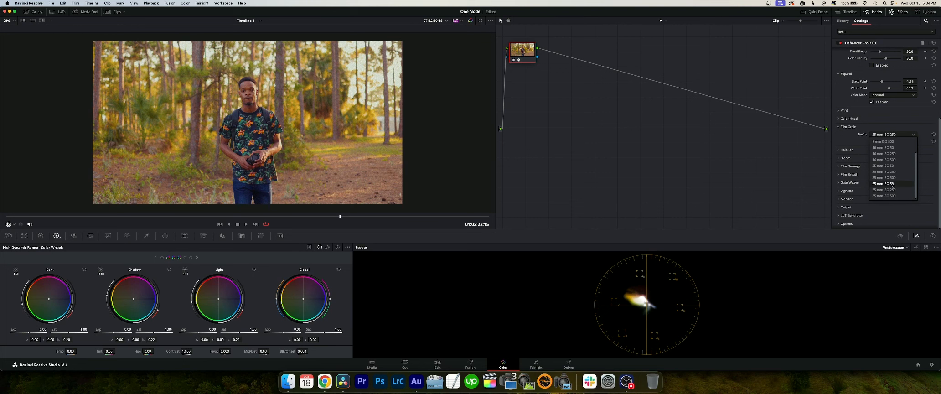
click(878, 142)
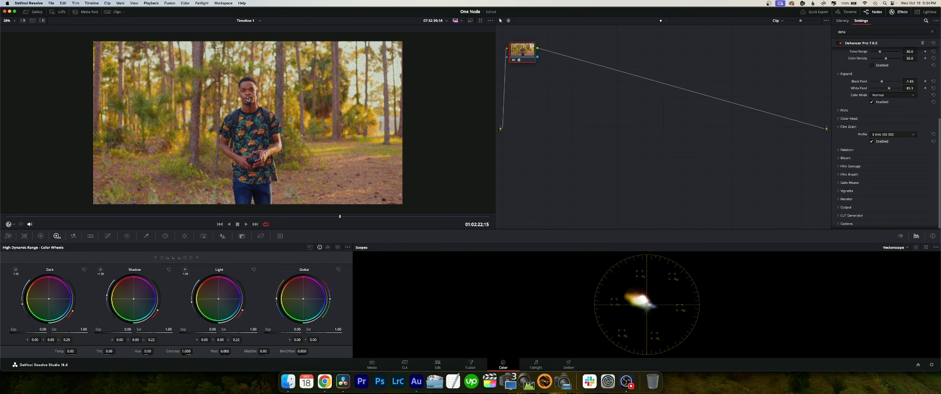
key(alt+f)
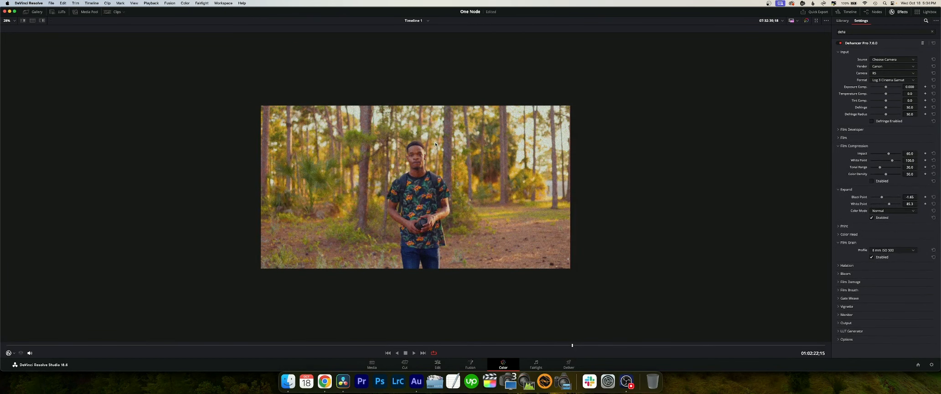
scroll(436, 145, up, 5)
scroll(436, 145, down, 3)
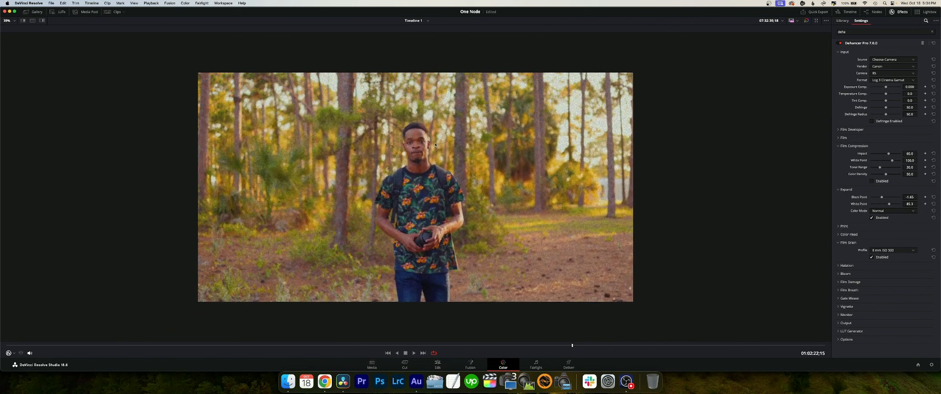
- Set the Film Grain profile to 65 mm ISO 50 and inspect the finer grain up close
click(888, 250)
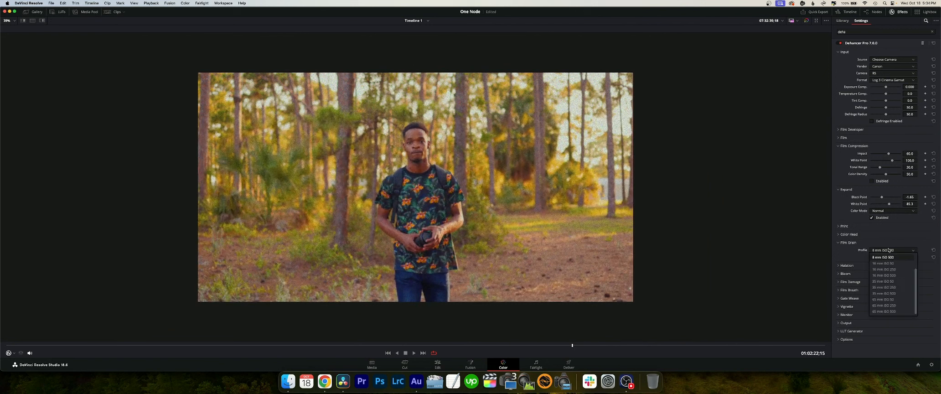
click(885, 299)
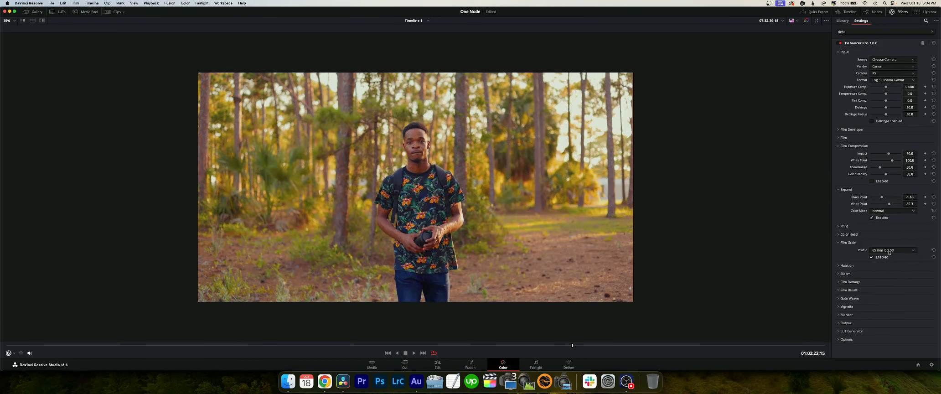
scroll(395, 173, up, 3)
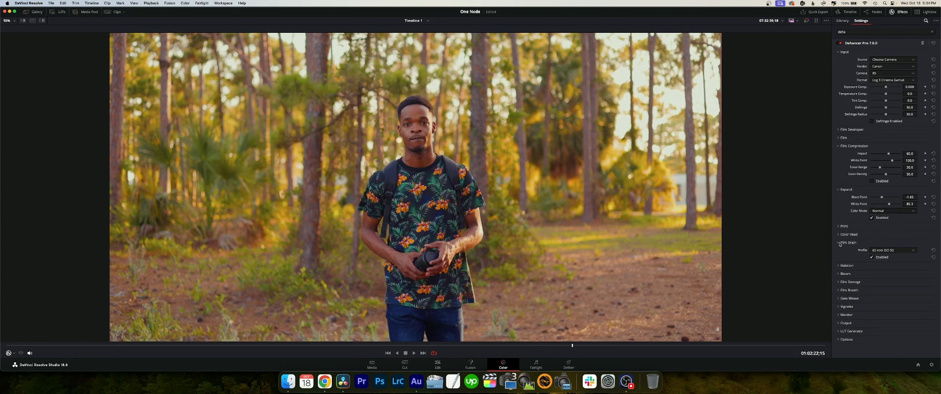
- Try the 35 mm ISO 50 grain profile for comparison and return to 65 mm ISO 50
click(896, 250)
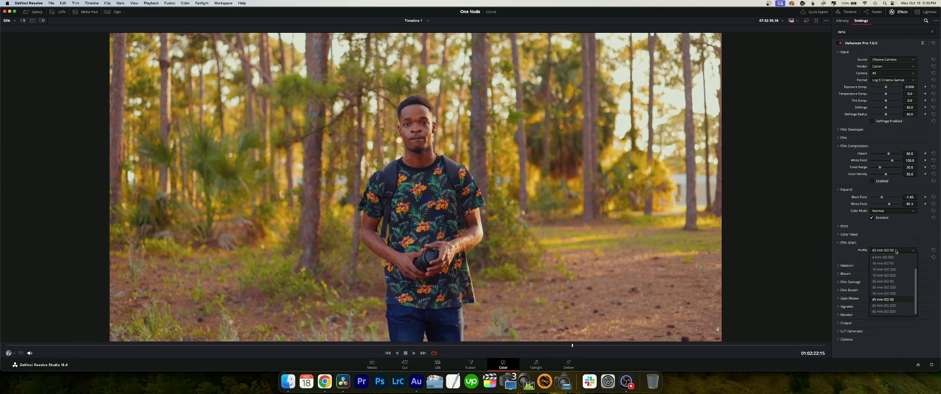
click(885, 281)
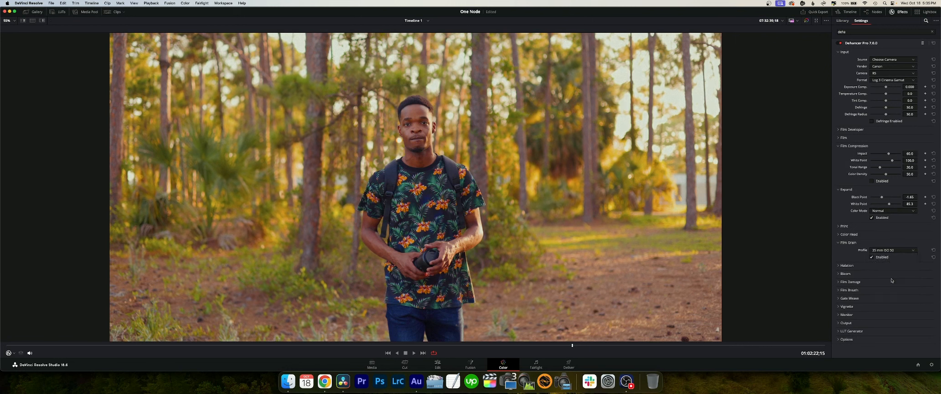
click(892, 251)
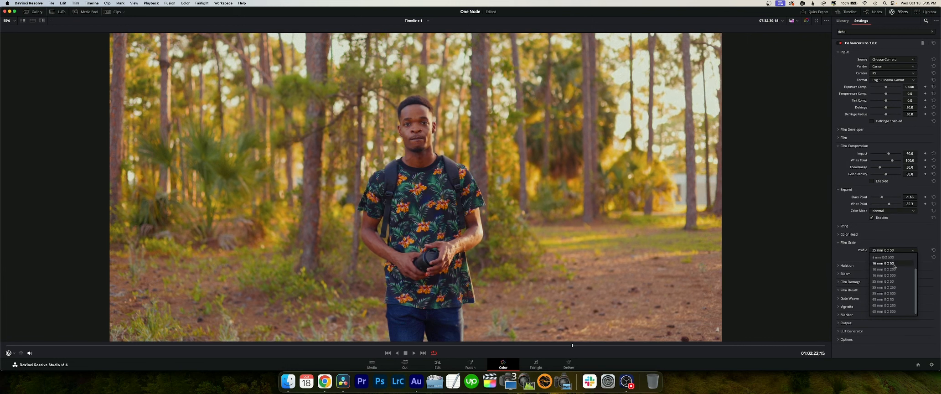
click(884, 299)
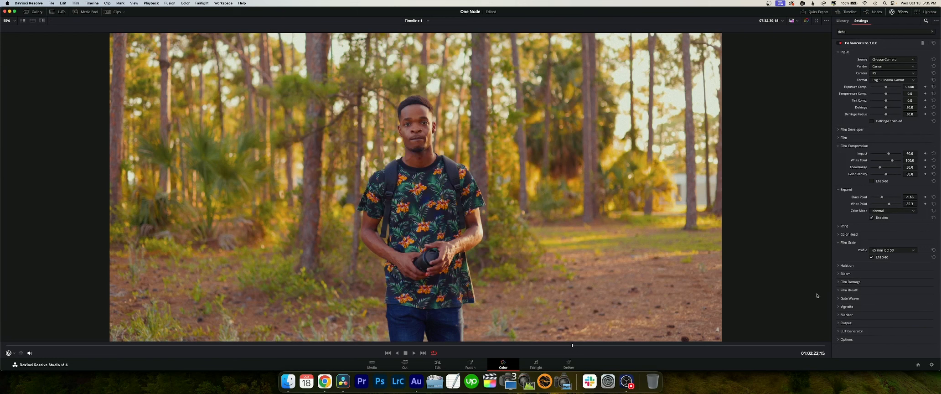
- Expand Dehancer's Monitor settings and turn on False Color to examine the image's exposure zones
click(839, 315)
scroll(868, 322, down, 1)
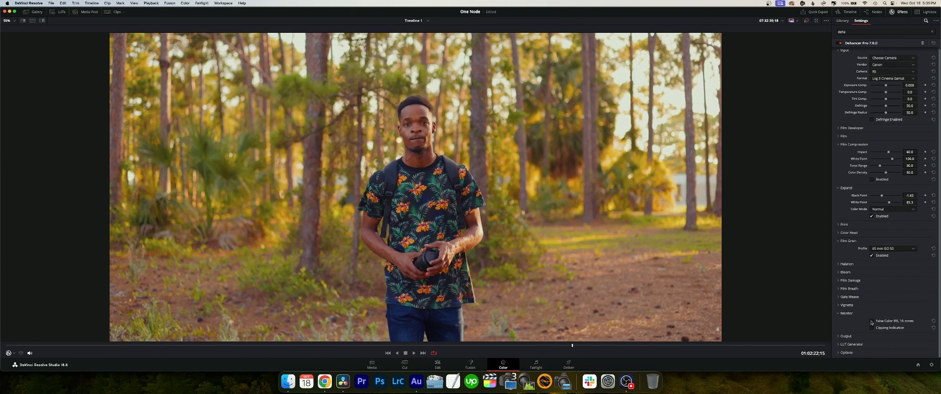
click(872, 321)
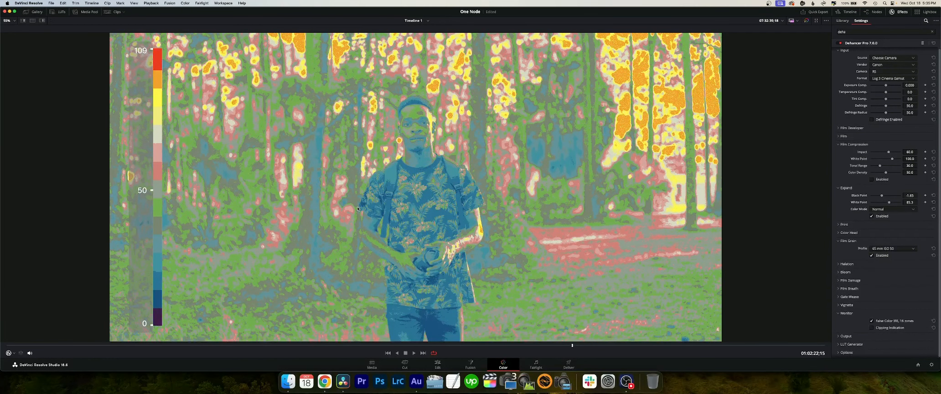
- Restore the full grading layout from the enlarged viewer and switch the scopes display to the waveform
key(alt+f)
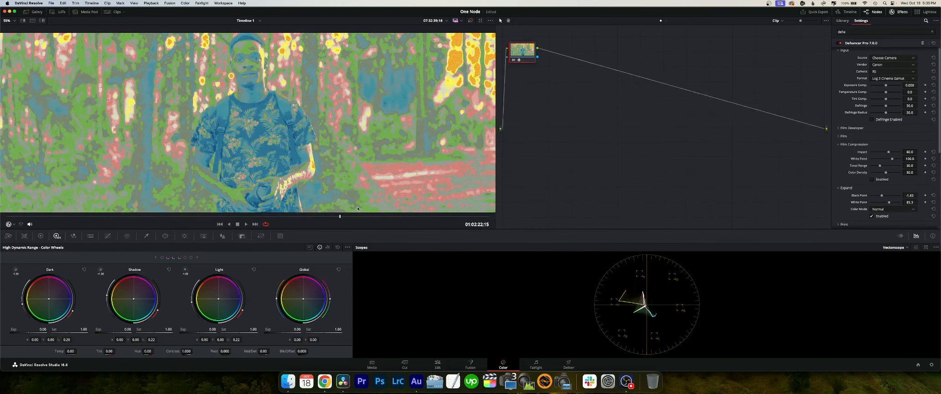
click(905, 247)
click(895, 263)
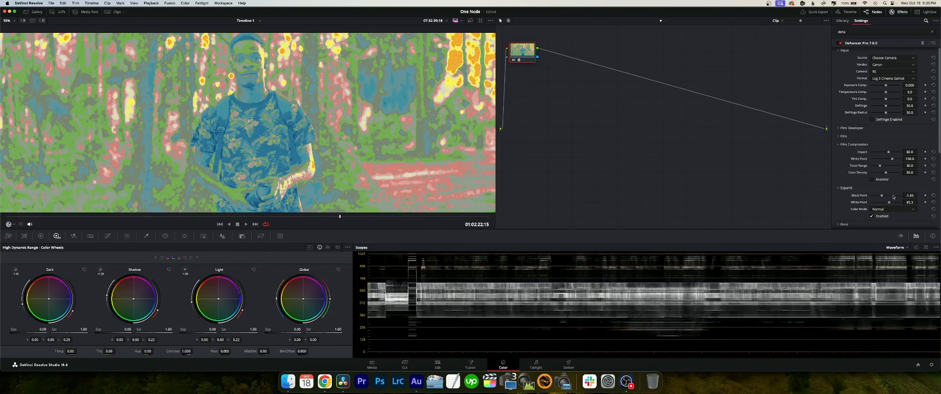
- Toggle False Color off and on against the waveform, examine its exposure scale over the full frame, and turn it off
scroll(861, 211, down, 5)
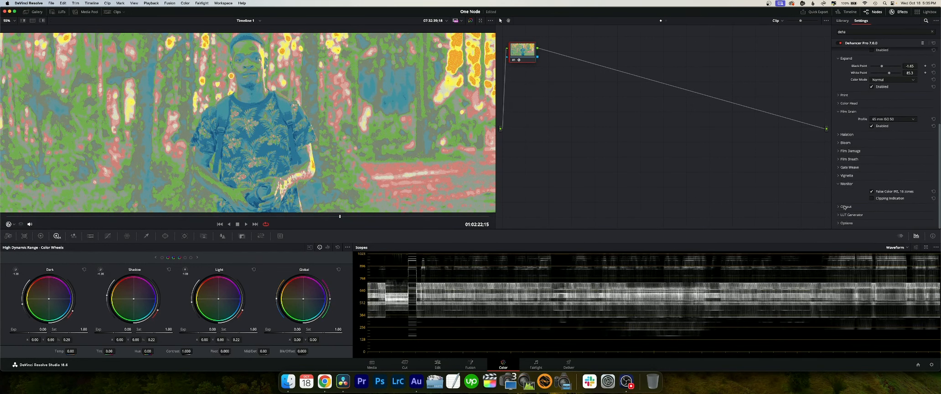
click(872, 191)
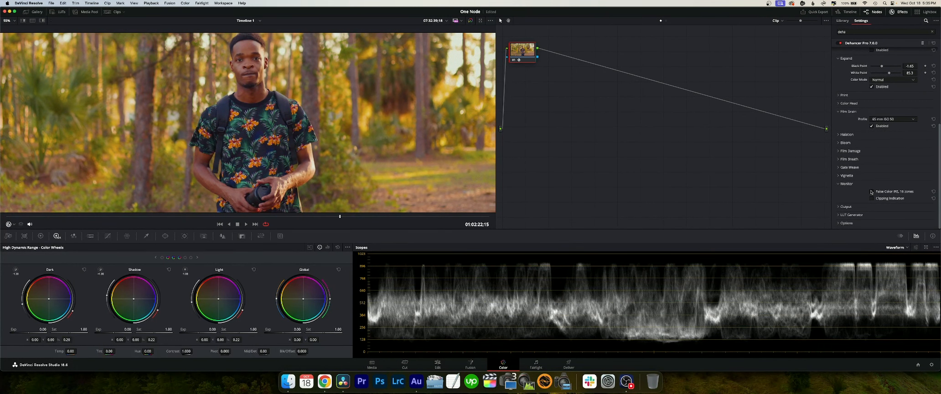
click(872, 192)
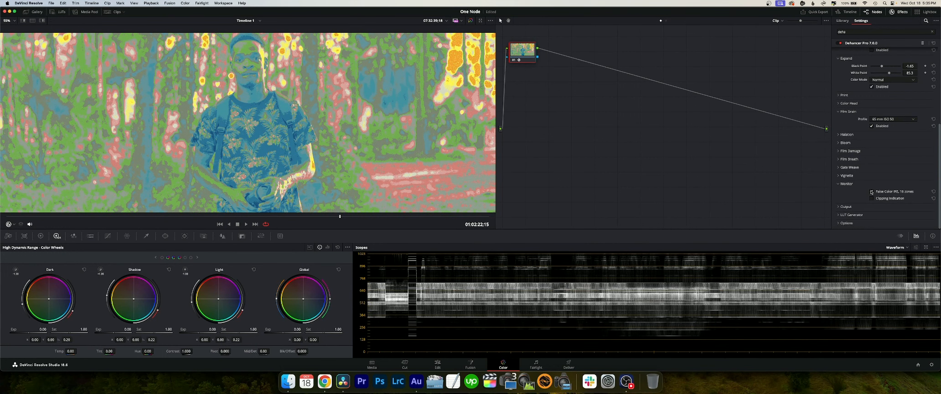
scroll(141, 131, down, 5)
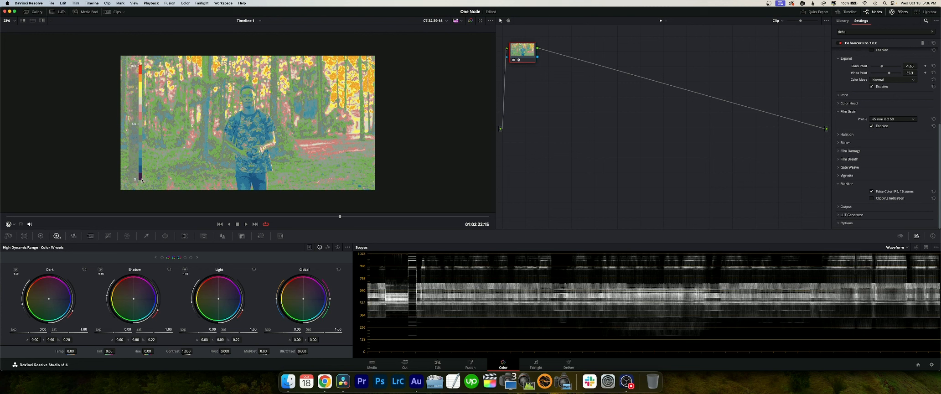
scroll(224, 108, up, 1)
scroll(224, 108, up, 5)
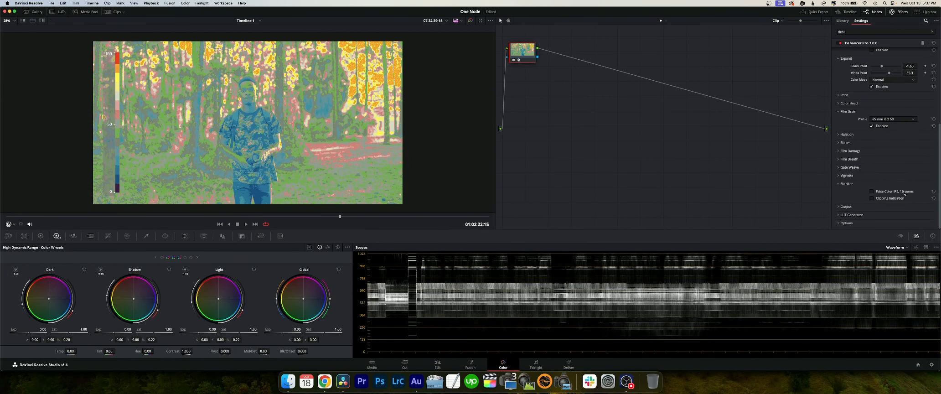
- In Dehancer's LUT Generator, set the LUT size to Normal and export the look as a LUT
click(839, 216)
scroll(867, 211, down, 2)
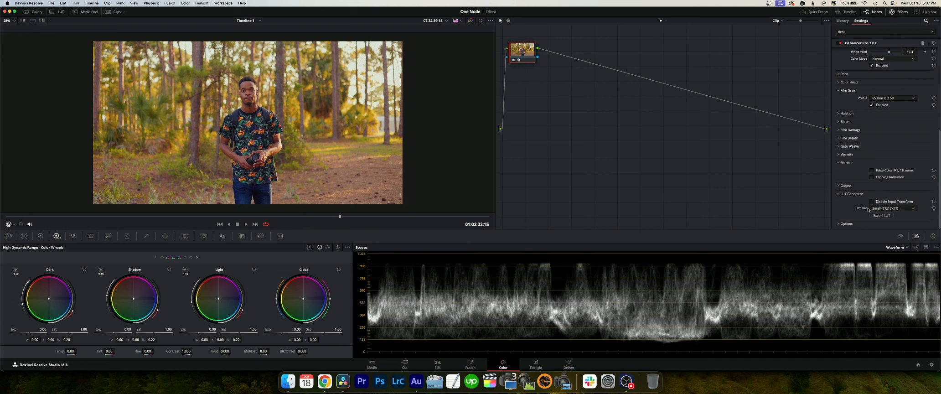
click(880, 209)
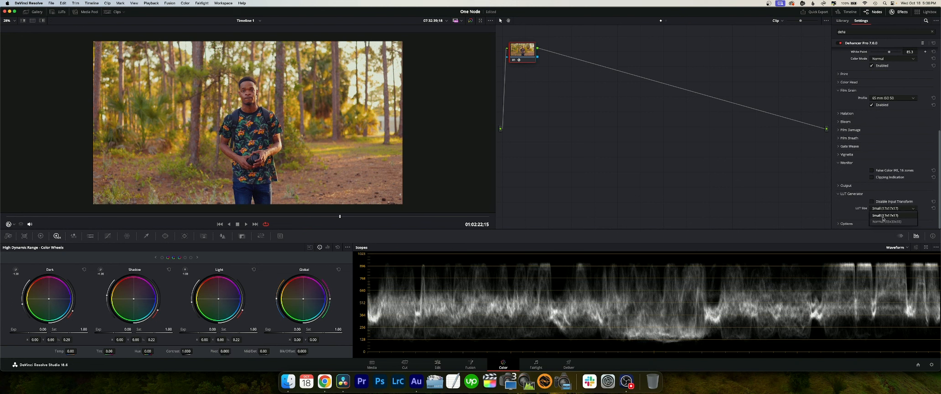
click(888, 221)
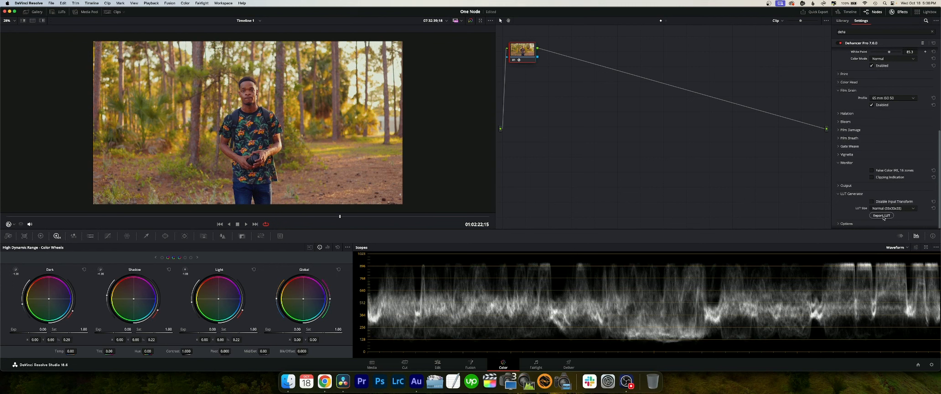
click(883, 216)
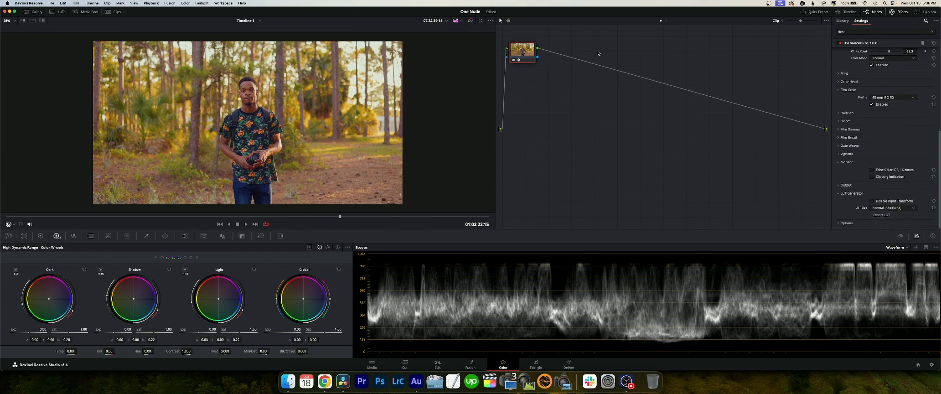
- Toggle the node's grade off and on to compare it with the original log footage, including in the enlarged viewer
key(ctrl+d)
key(ctrl+d)
key(ctrl+d)
key(ctrl+d)
key(alt+f)
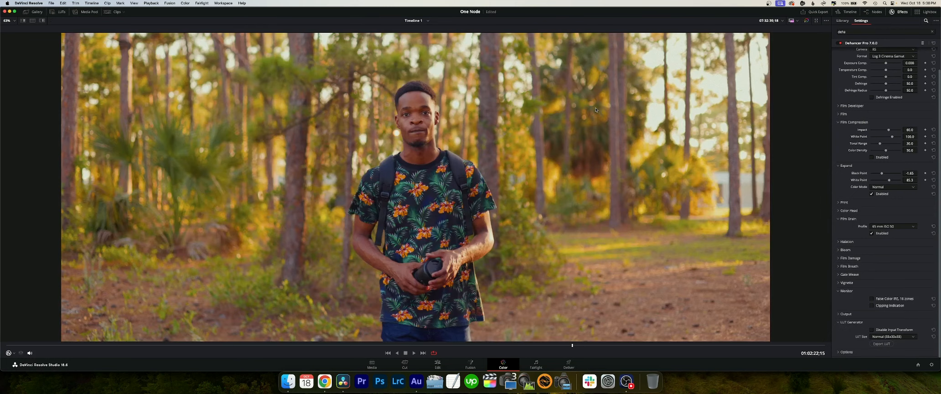
key(ctrl+d)
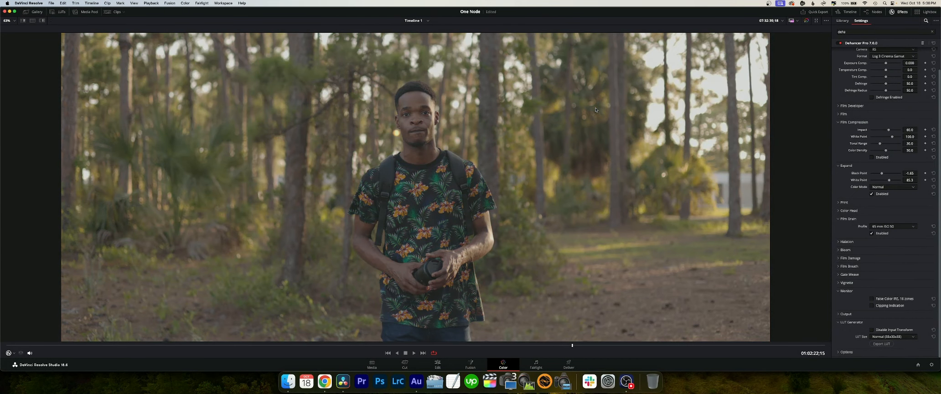